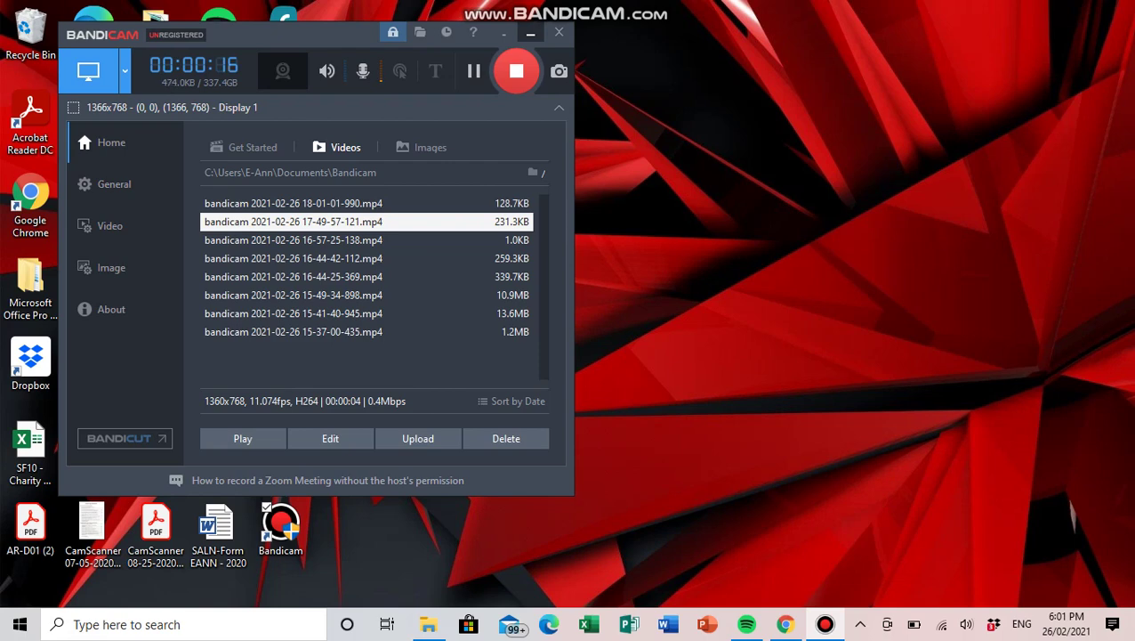
Minimize the Bandicam recorder window so the desktop shows
click(531, 34)
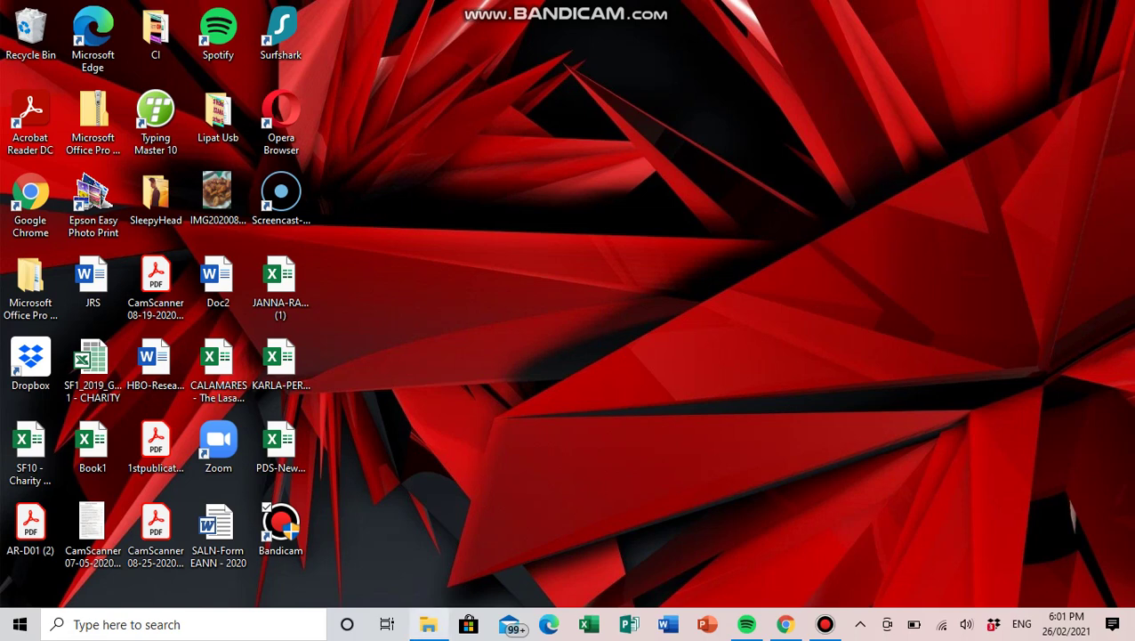
Open the Q2-Health-Week 8 presentation from QUARTER 2 in PowerPoint
click(428, 624)
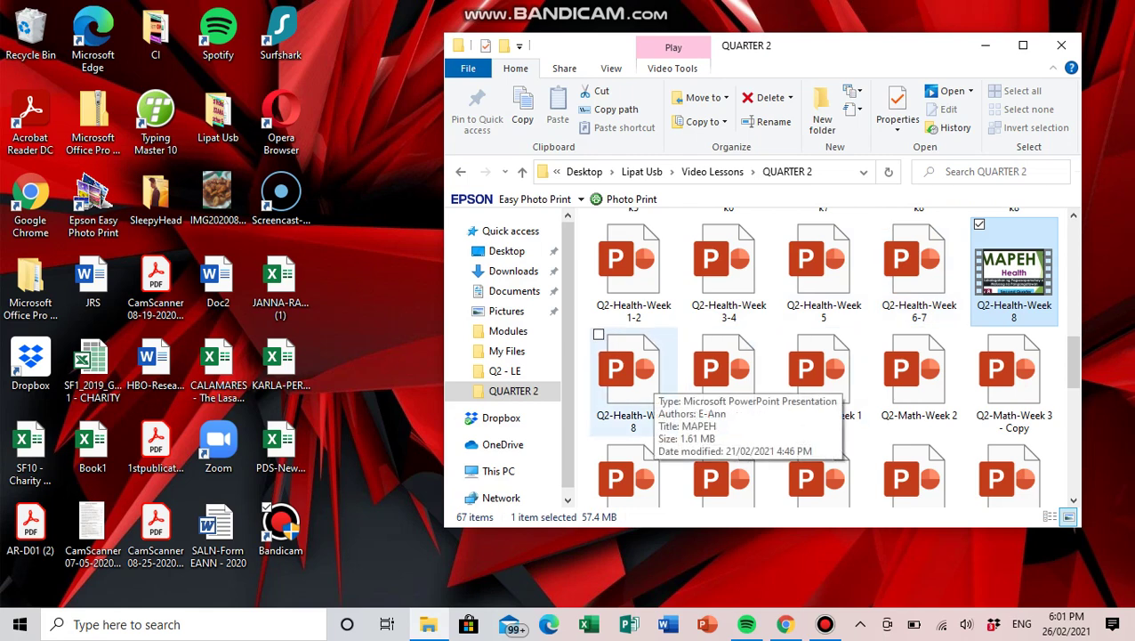
click(634, 370)
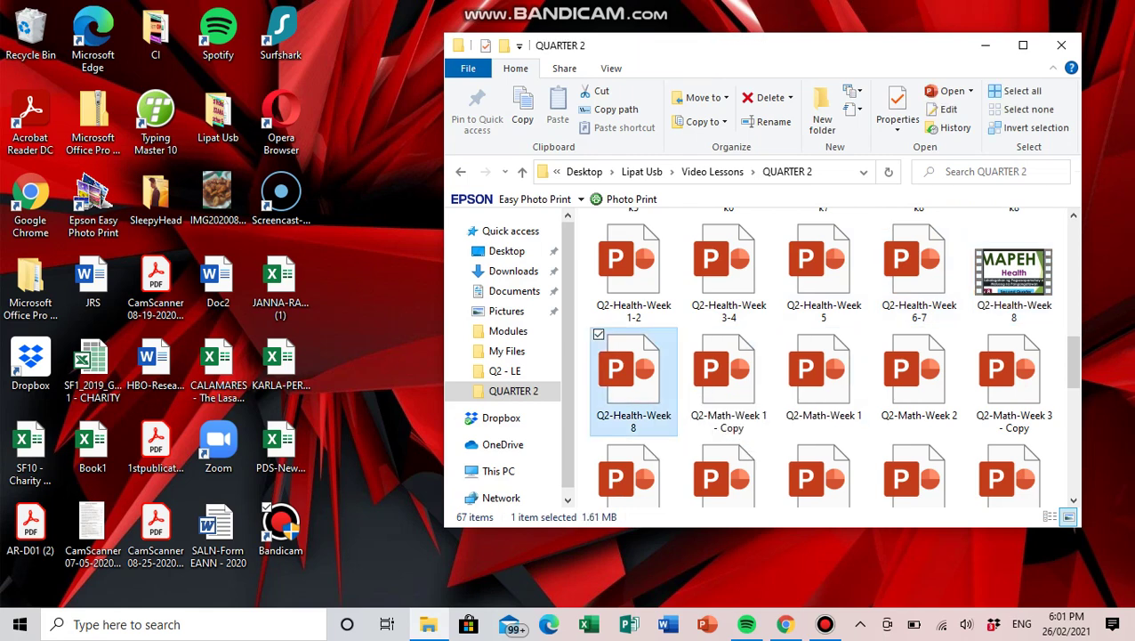
key(Return)
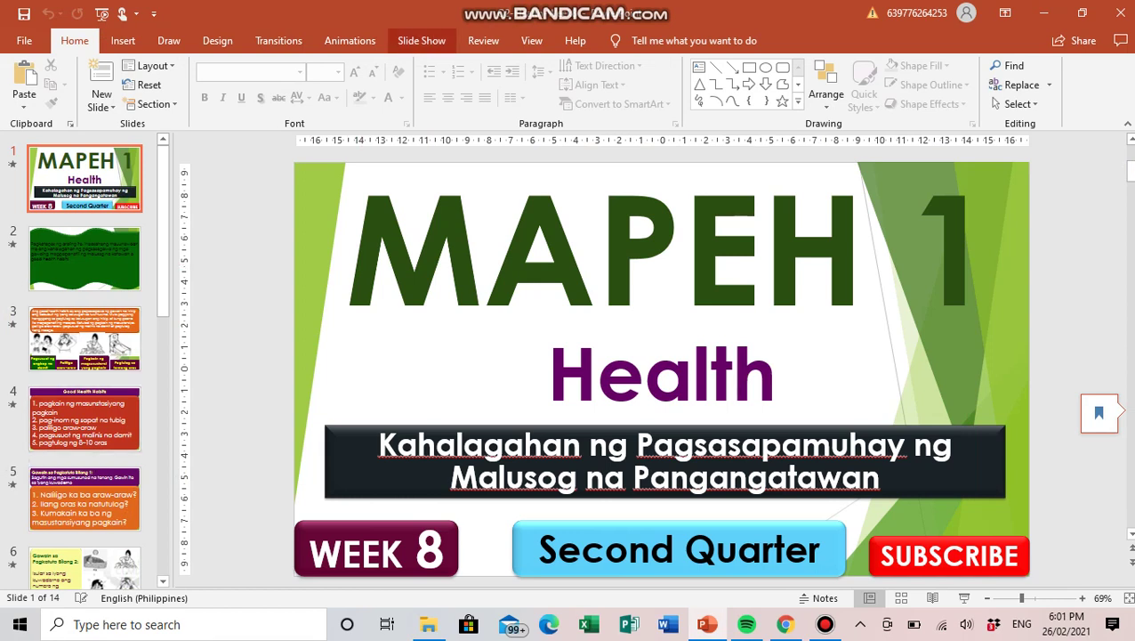
Start Record Slide Show from the Slide Show tab, beginning on slide 1 of 14
click(422, 40)
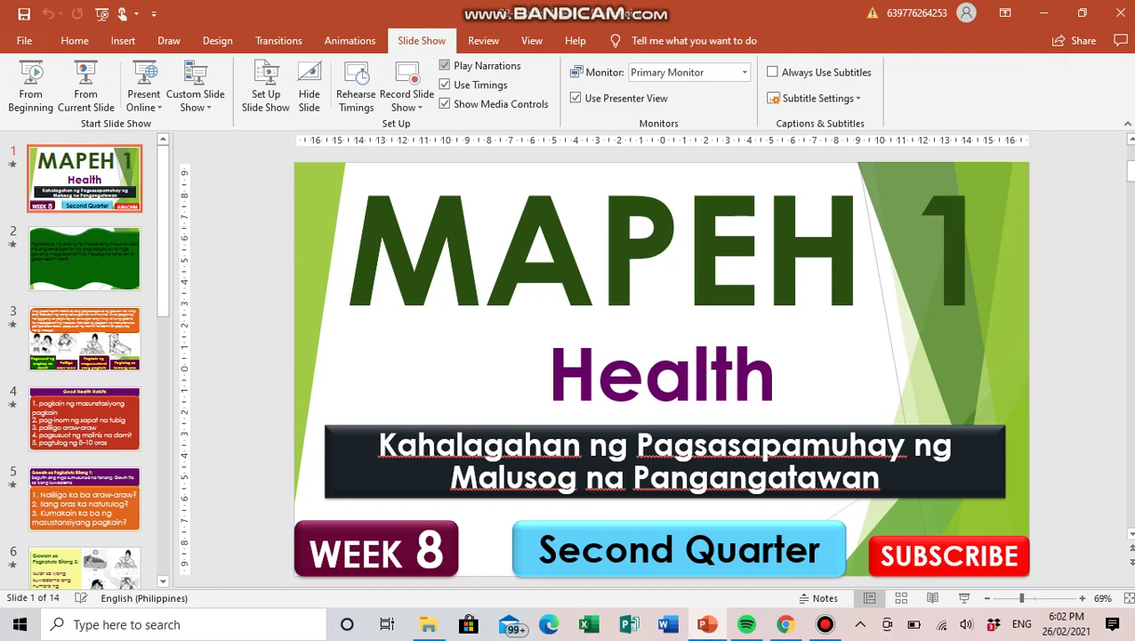
click(407, 76)
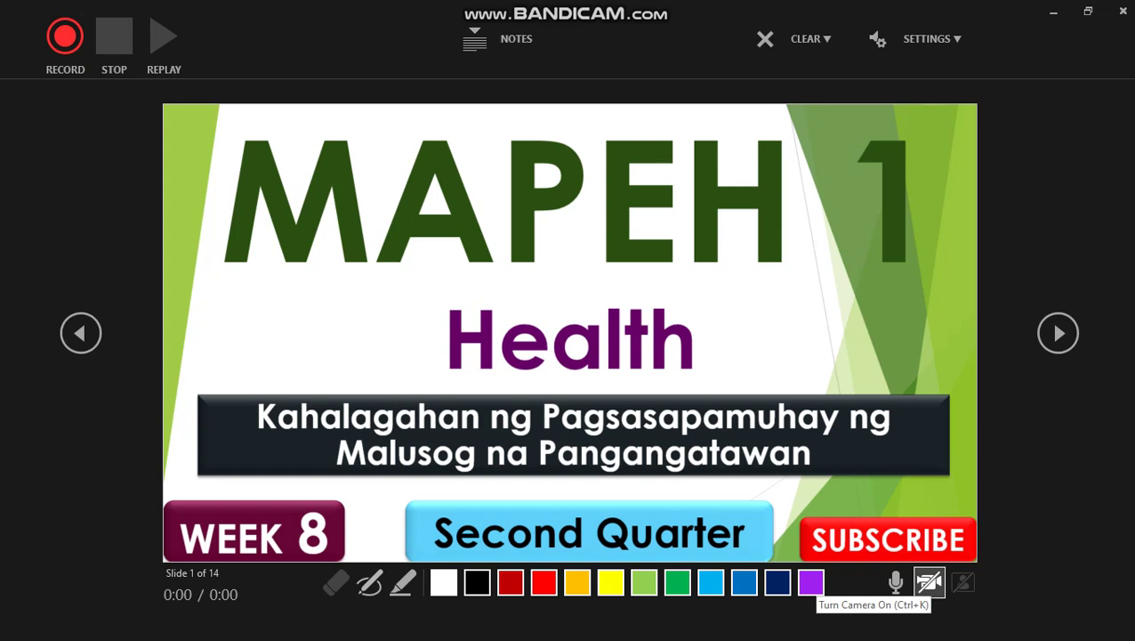
click(929, 582)
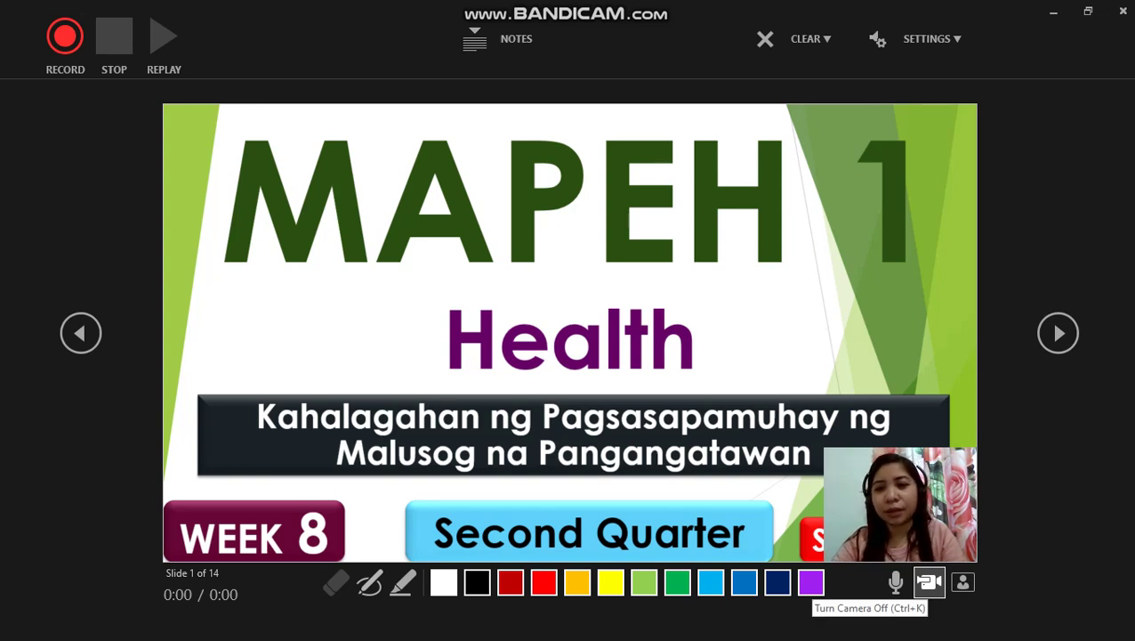
click(930, 581)
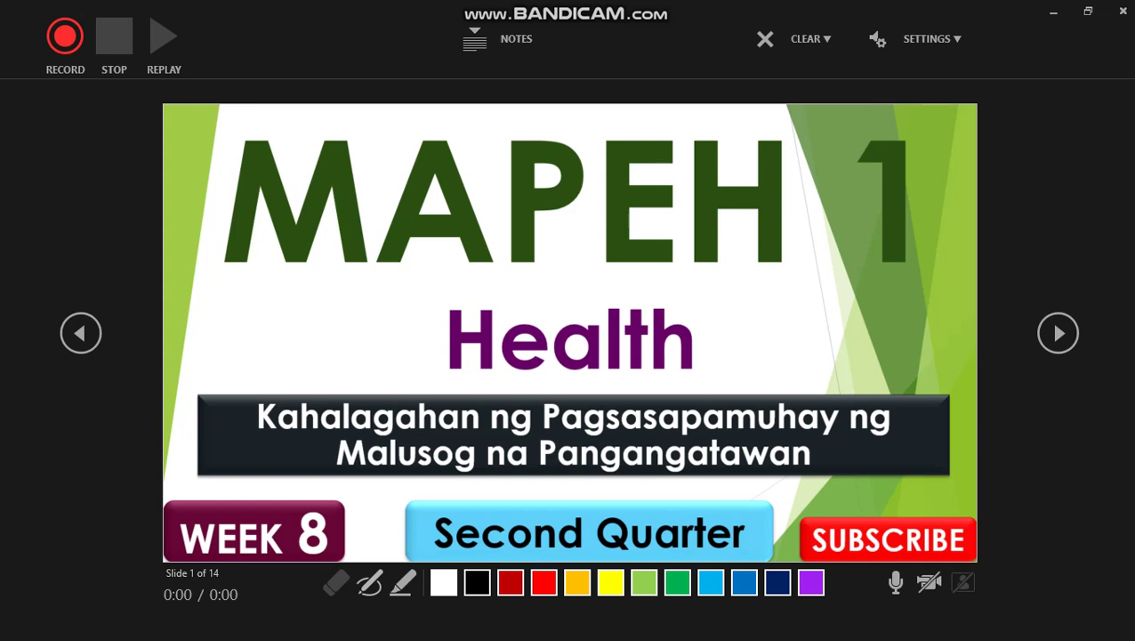
Record narration over the Week 8 title slide, then advance to slide 2
click(65, 36)
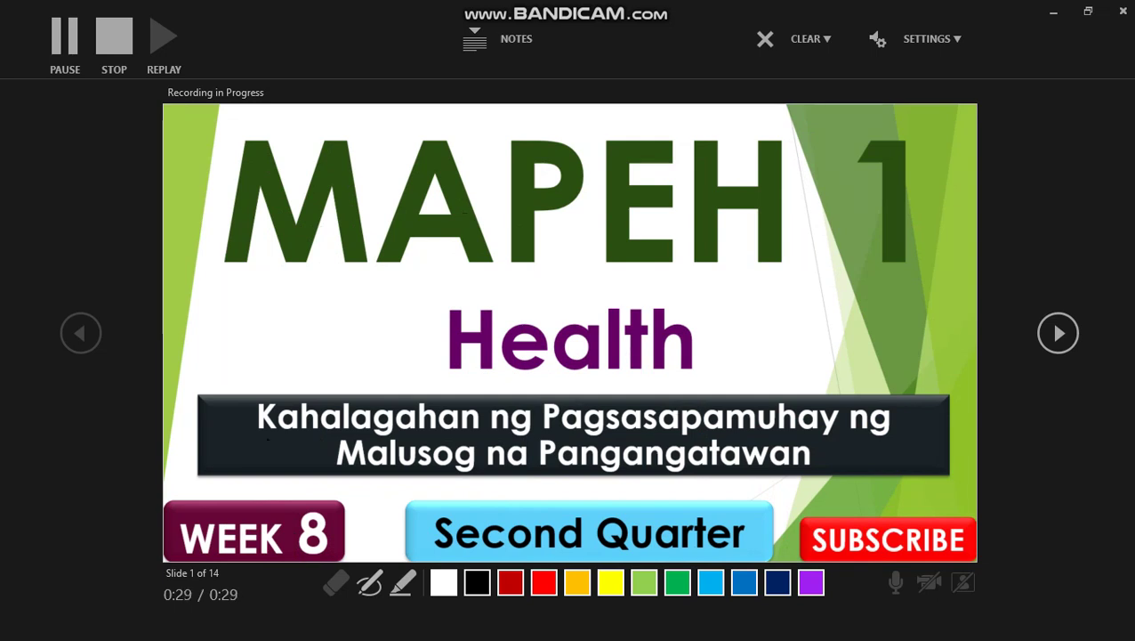
key(Right)
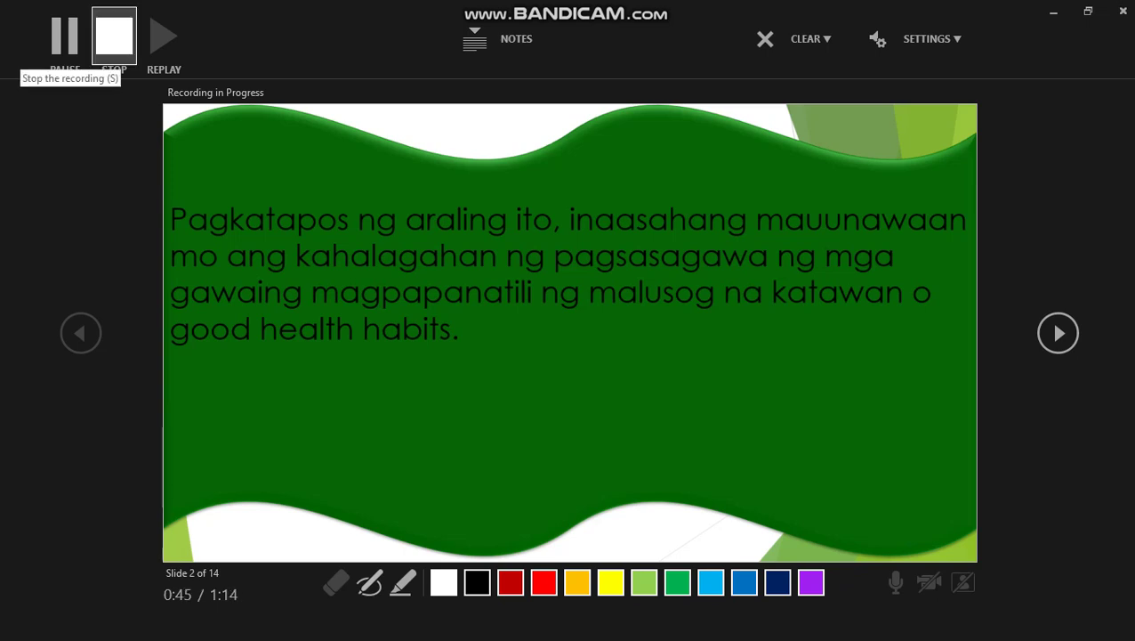
Stop, re-record narration for the lesson objective slide, and close the recording view
click(114, 36)
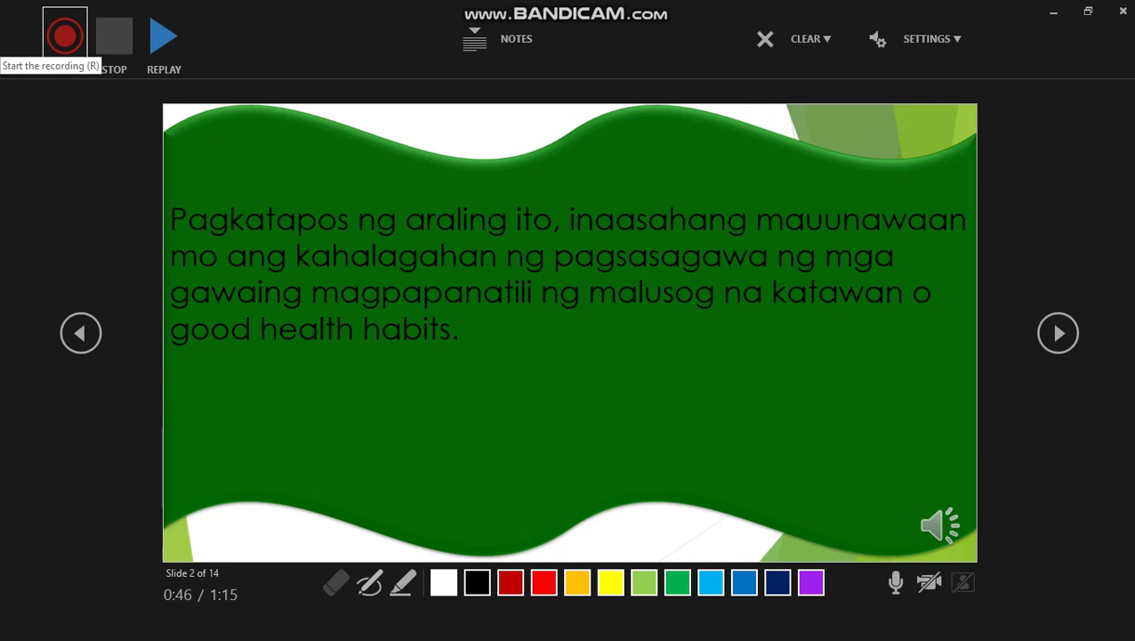
click(64, 37)
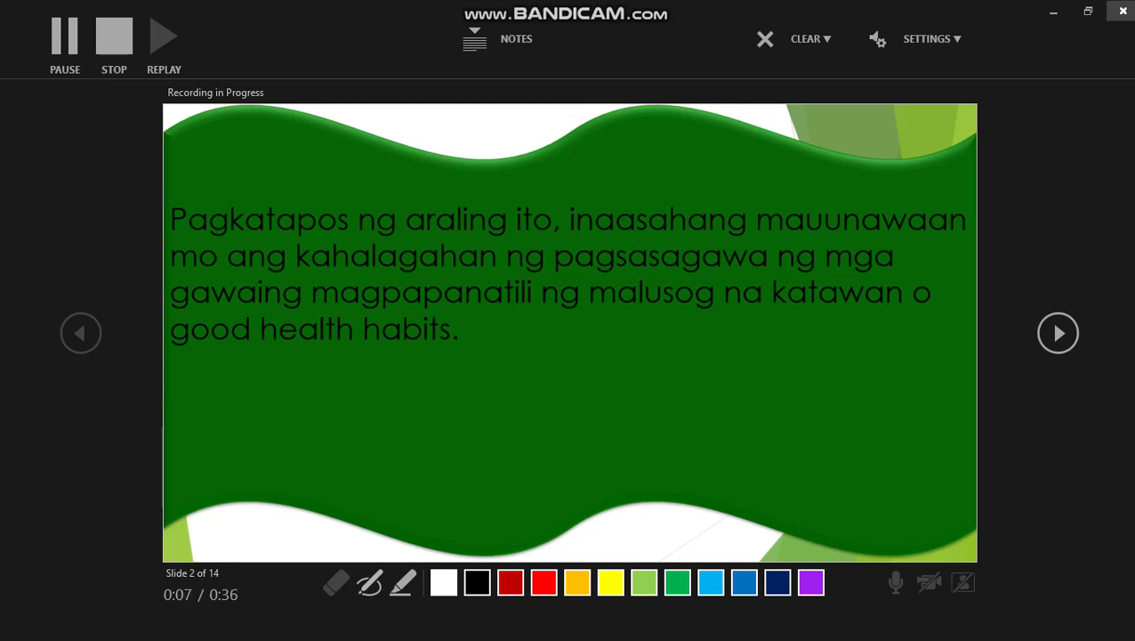
click(1123, 11)
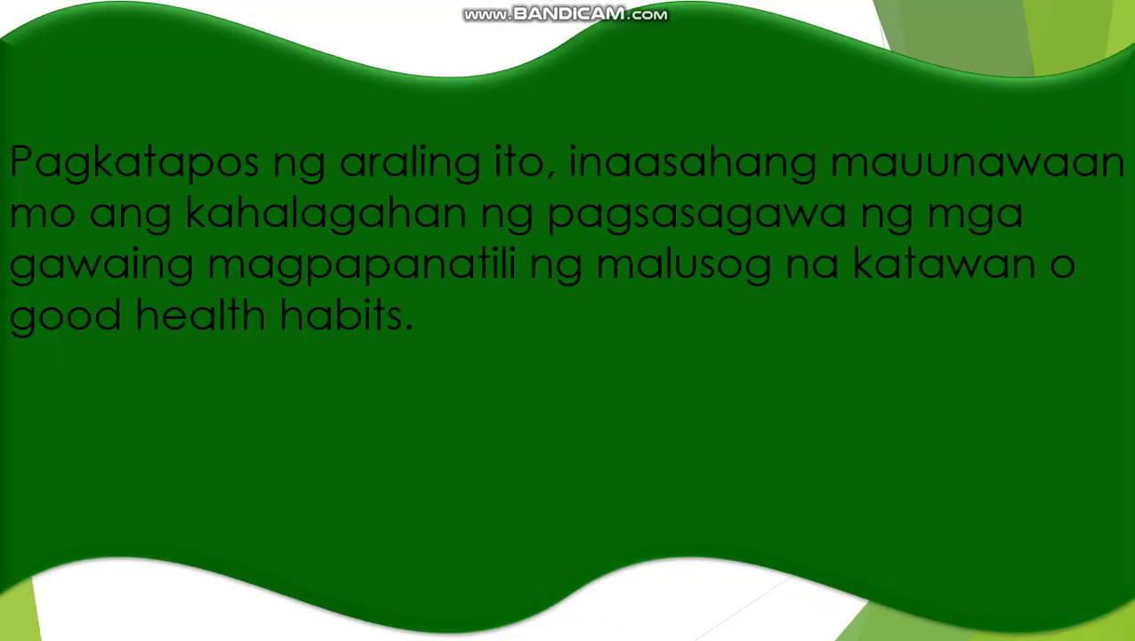
Leave the full-screen show and go to File > Export
key(Escape)
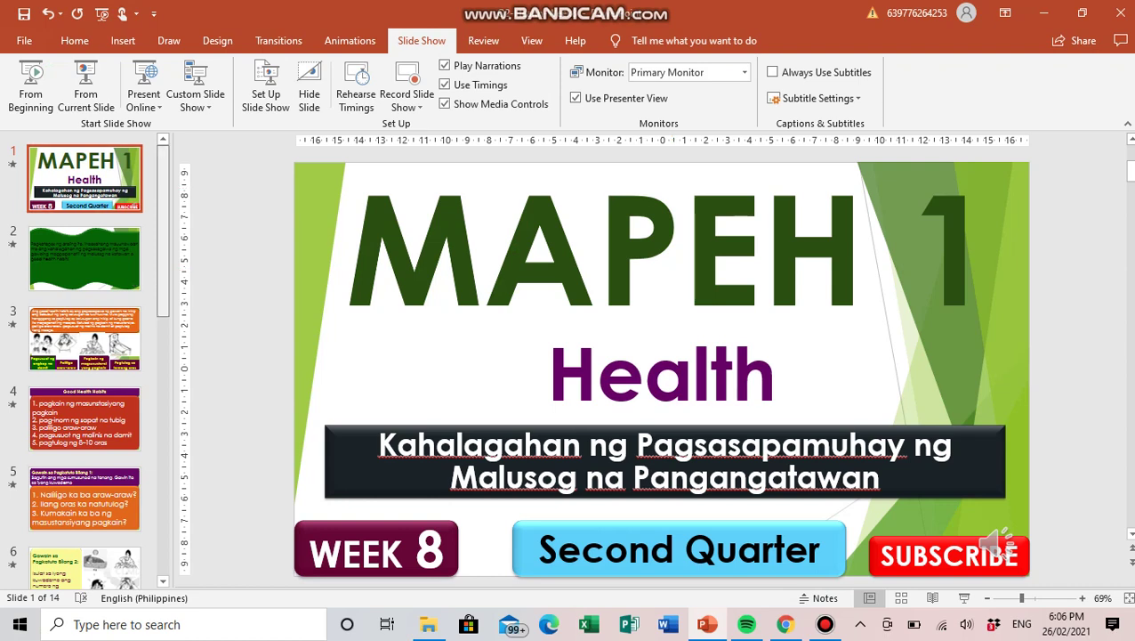
scroll(85, 356, down, 2)
scroll(84, 356, down, 3)
scroll(85, 534, down, 3)
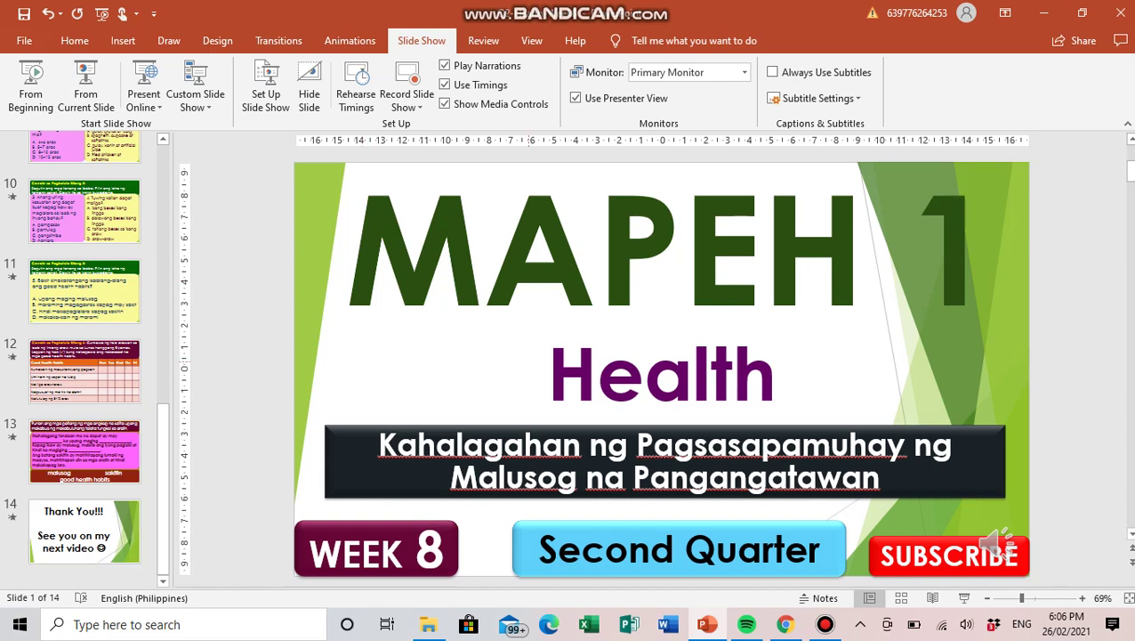
click(24, 40)
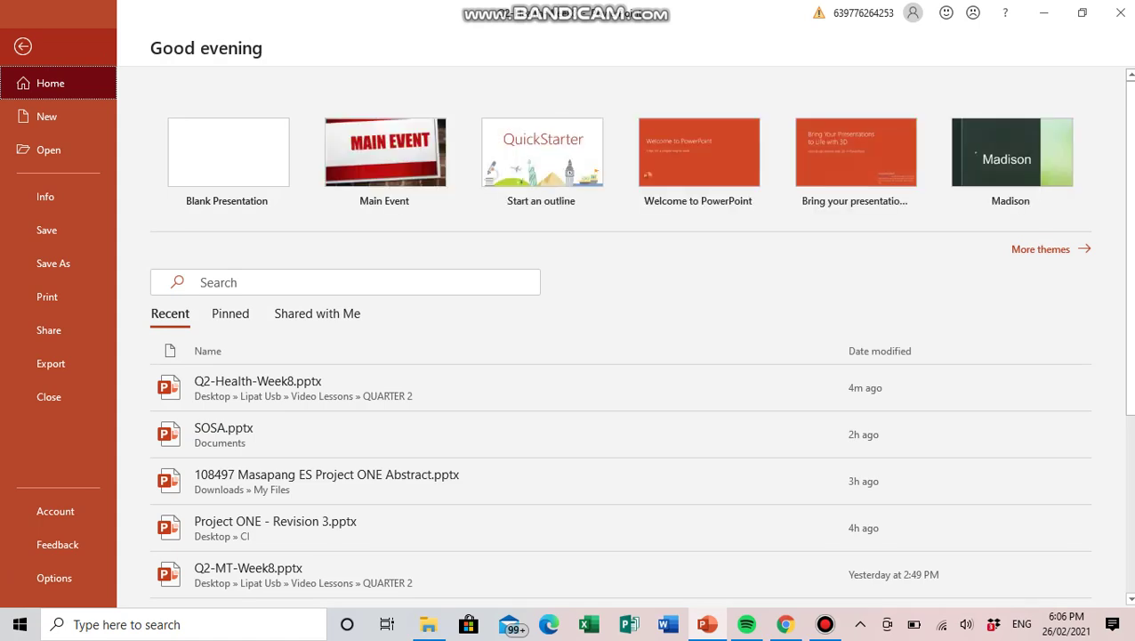
click(51, 363)
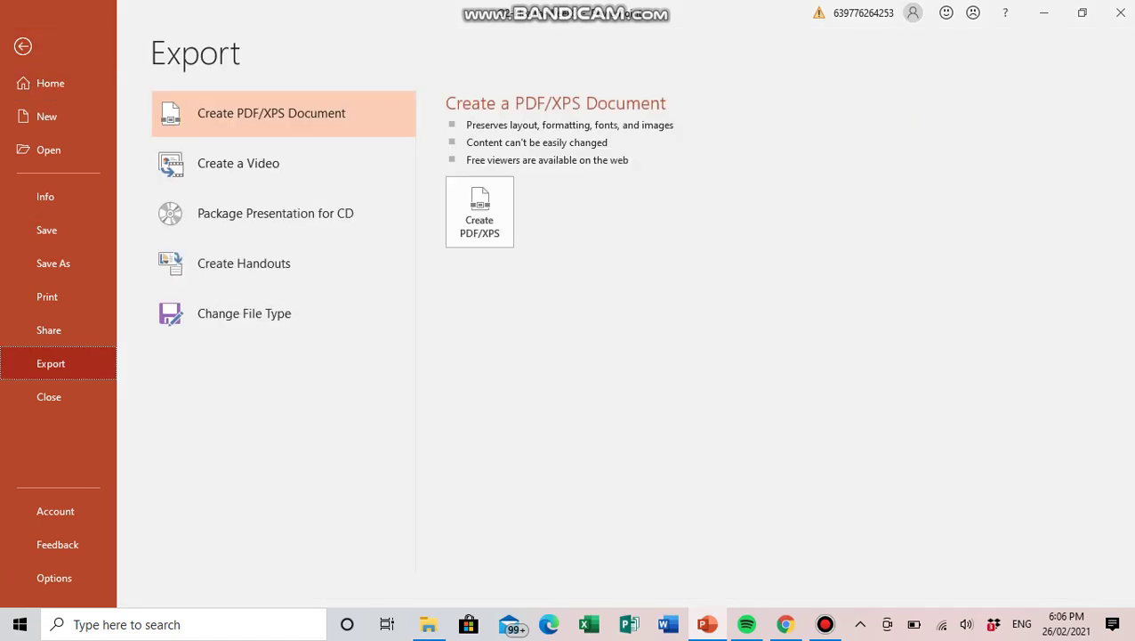
Choose Create a Video and set the video quality to HD (720p)
click(238, 163)
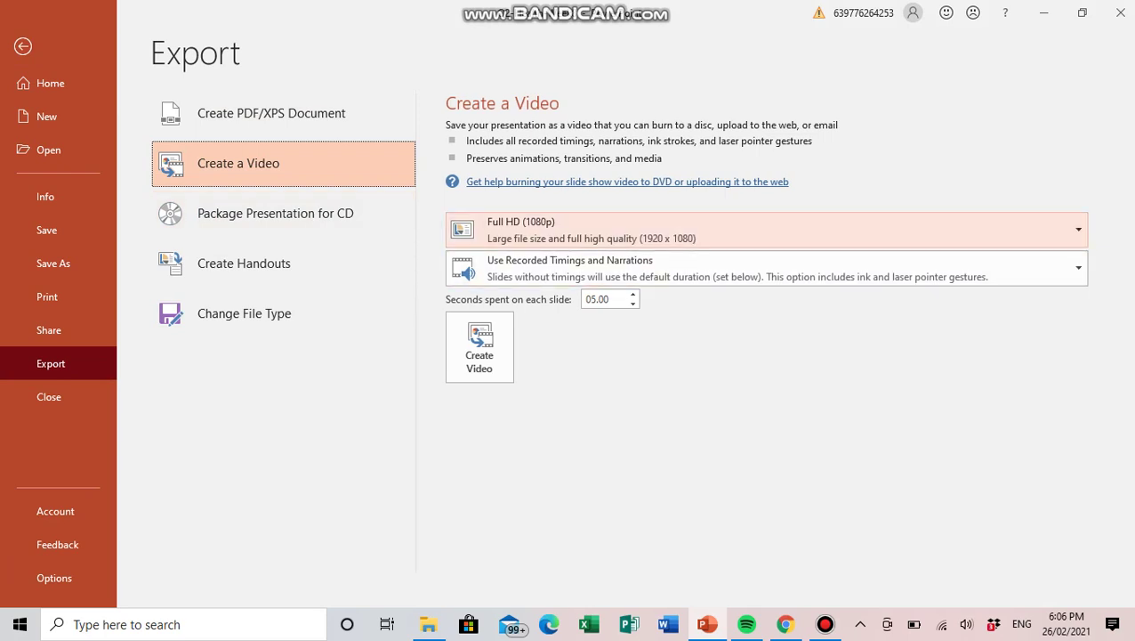
click(765, 230)
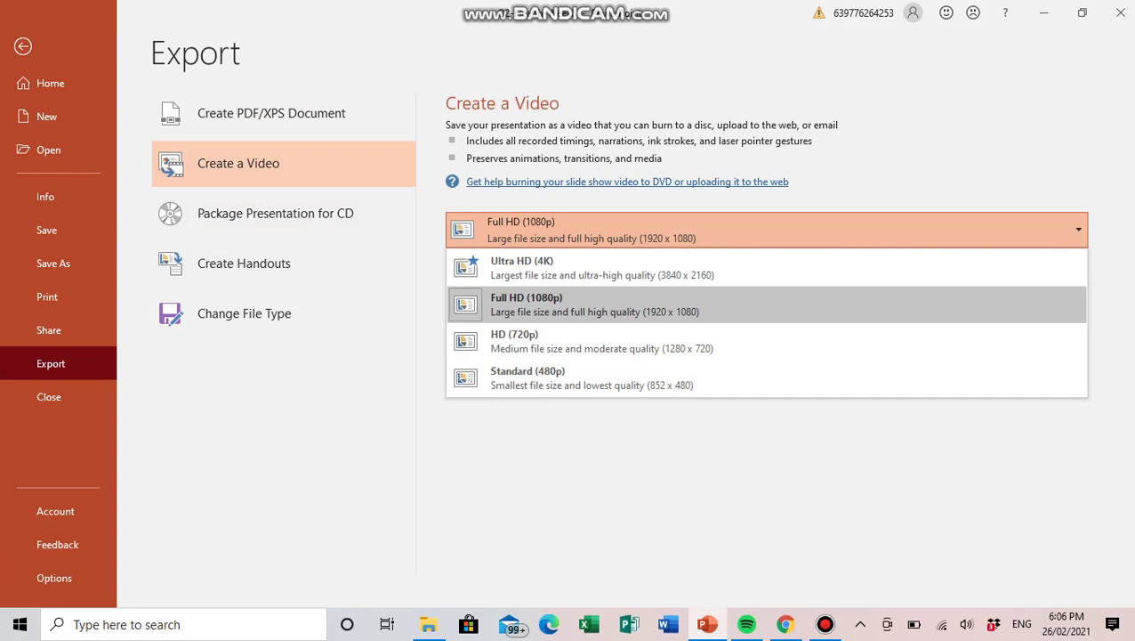
key(Down)
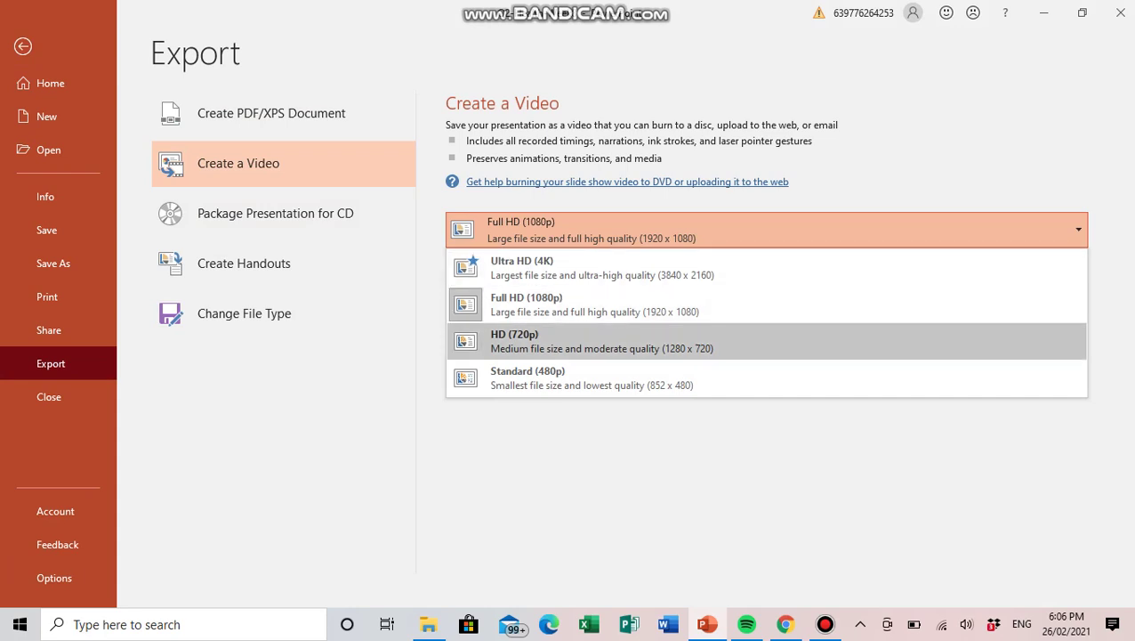
key(Down)
key(Up)
key(Up)
key(Up)
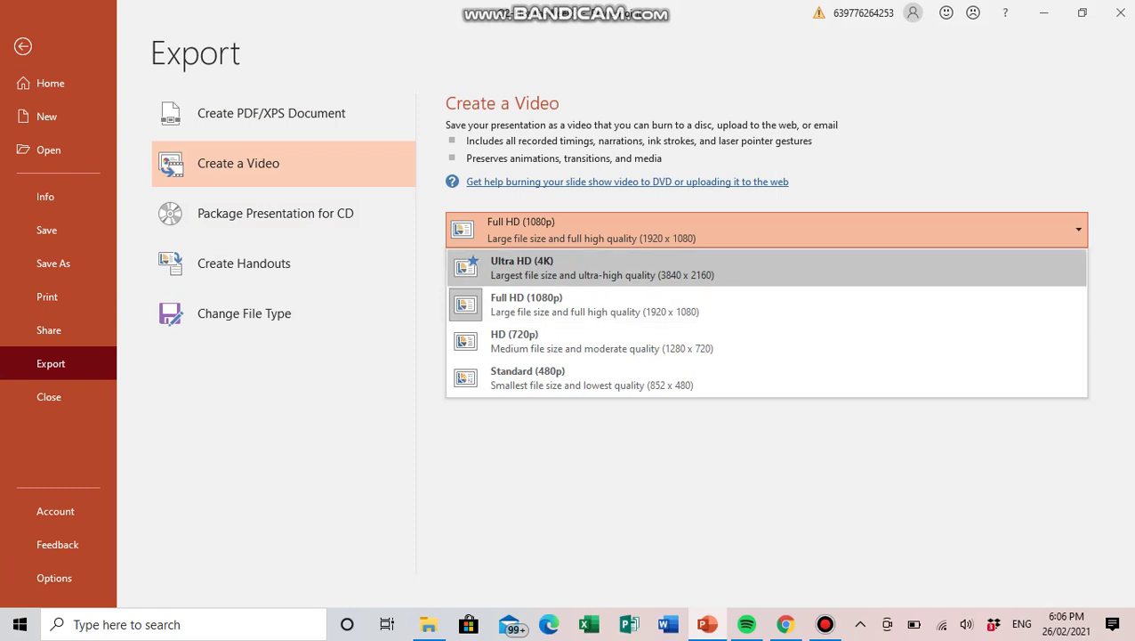
key(Down)
key(Down)
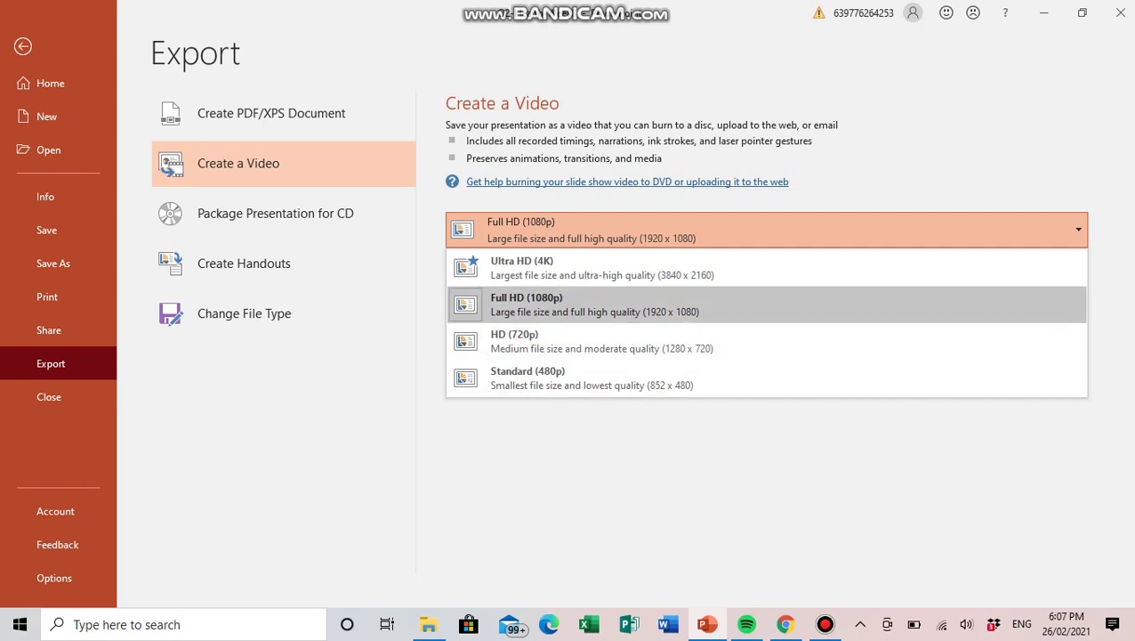
click(578, 341)
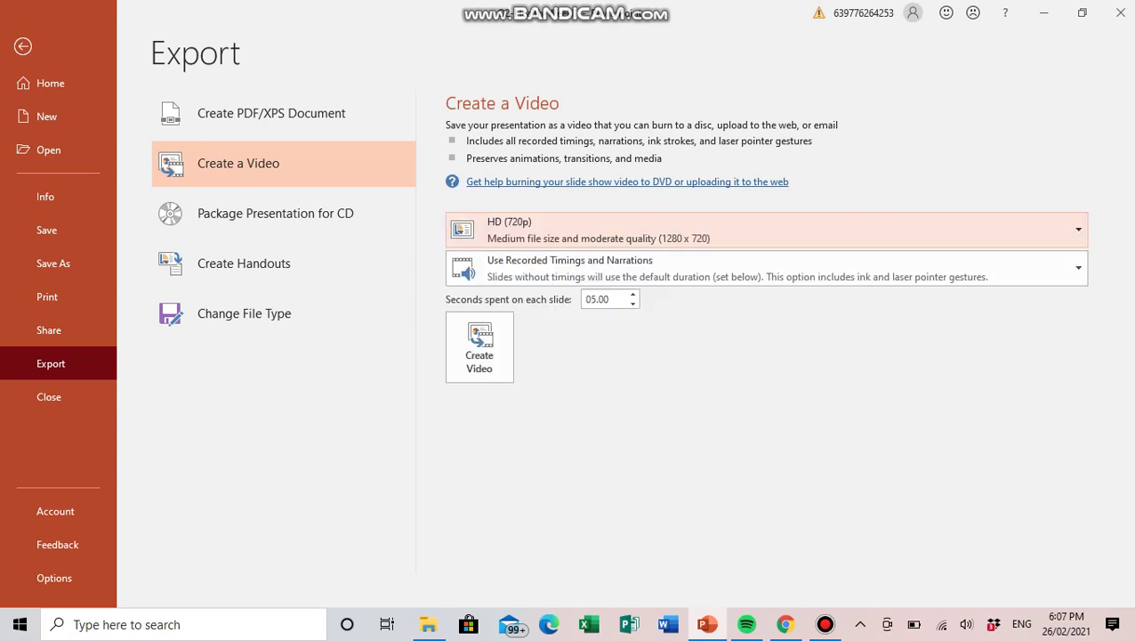
Create the video as Q2-Health-Week8.mp4, replacing the existing file
key(Escape)
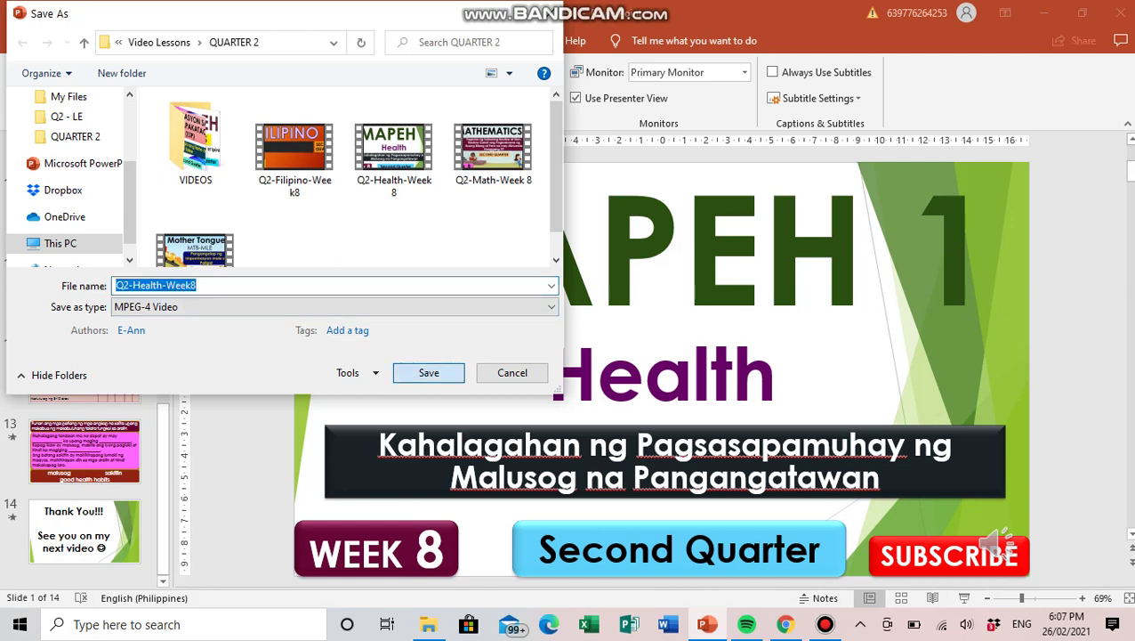
click(429, 372)
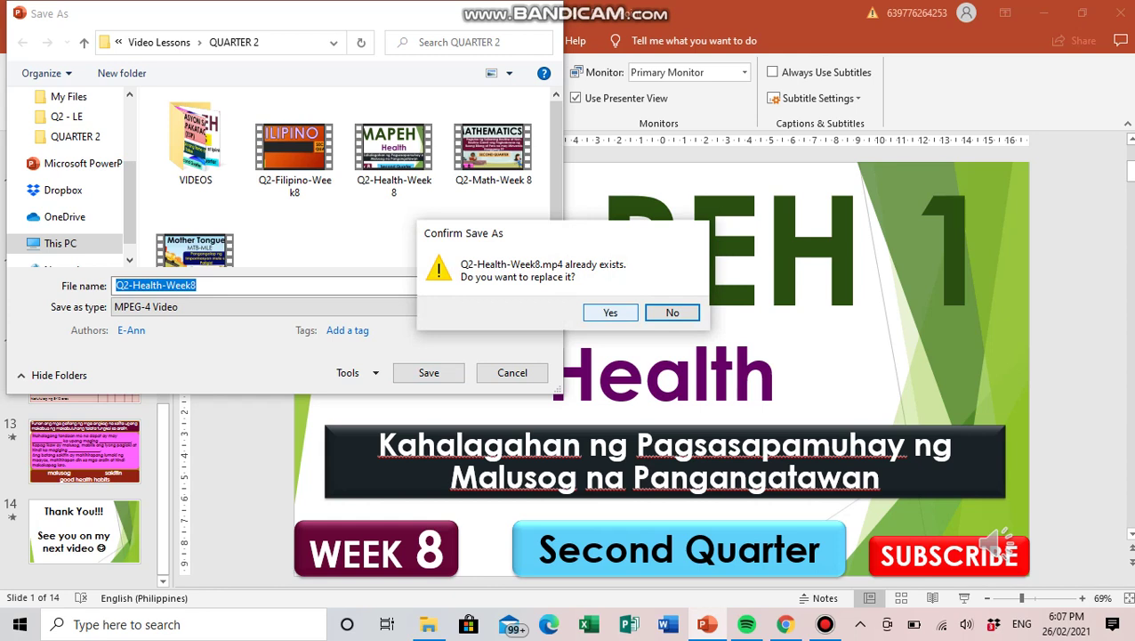
click(610, 313)
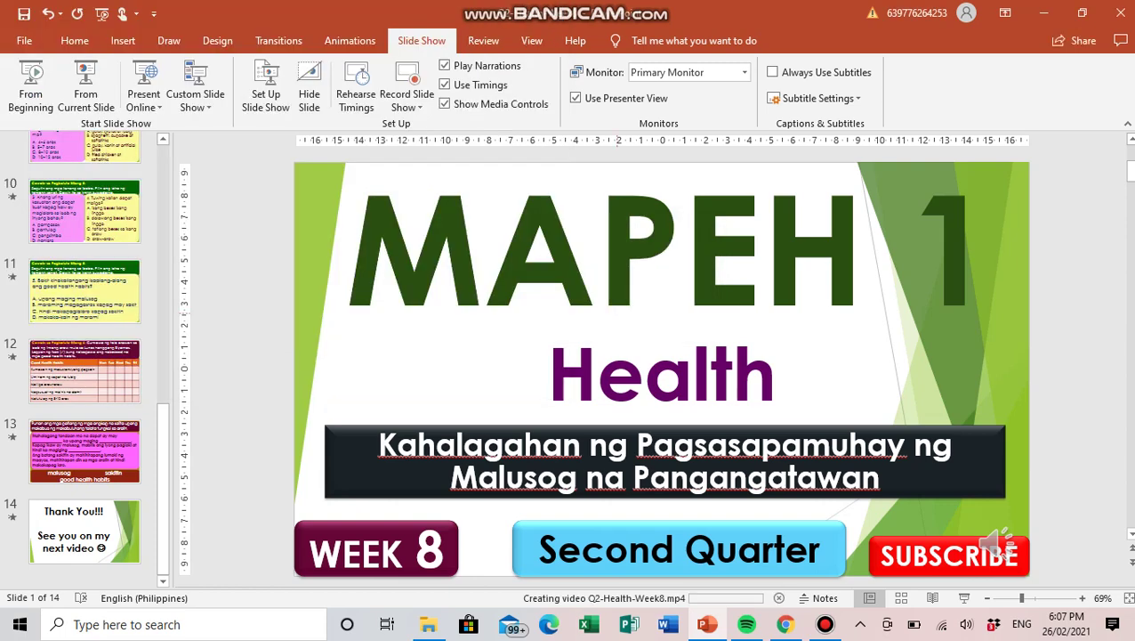